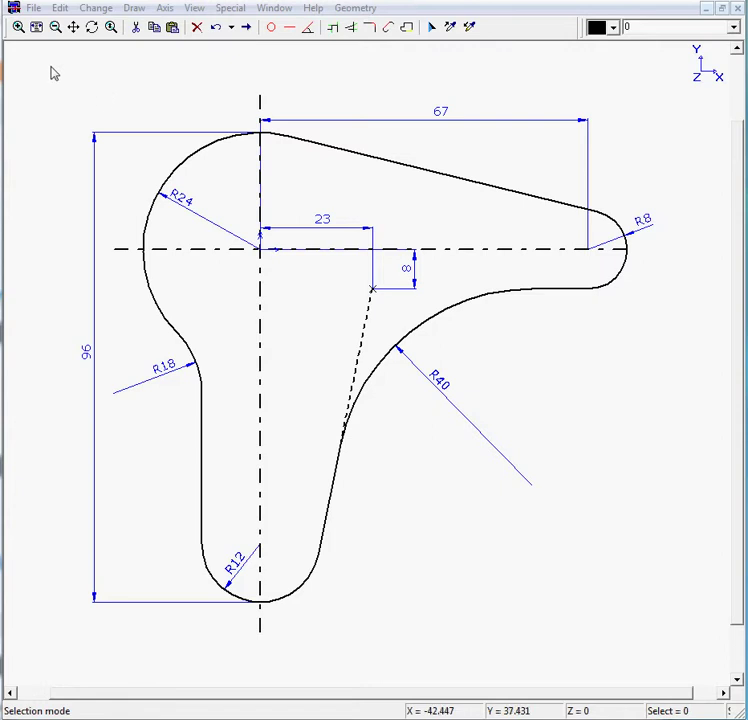
Step: Window-select the whole example profile with its dimensions and delete it
{"action": "mouse_move", "coordinate": [39, 61]}
{"action": "left_mouse_down"}
{"action": "mouse_move", "coordinate": [366, 339]}
{"action": "mouse_move", "coordinate": [619, 510]}
{"action": "mouse_move", "coordinate": [652, 614]}
{"action": "mouse_move", "coordinate": [703, 670]}
{"action": "left_mouse_up"}
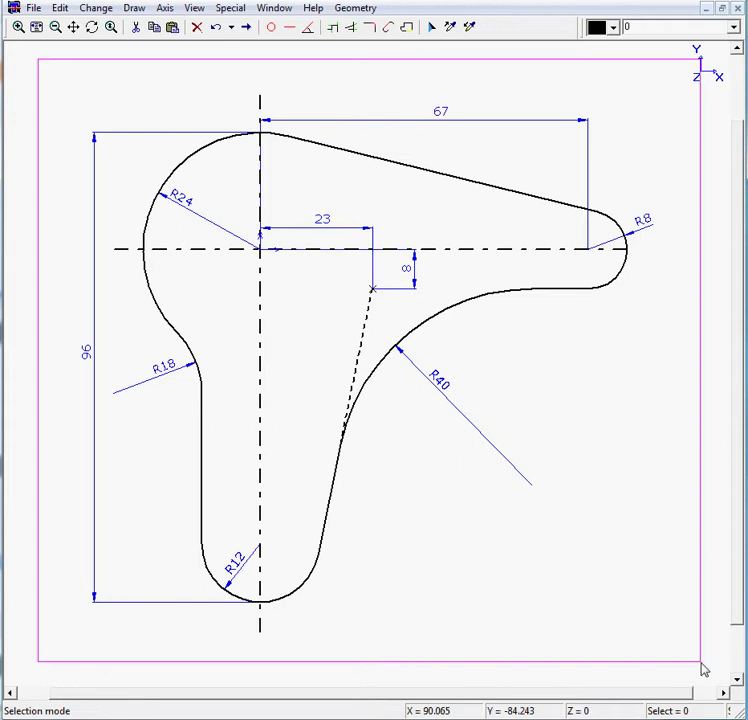
{"action": "left_click_drag", "start_coordinate": [703, 670], "coordinate": [703, 670]}
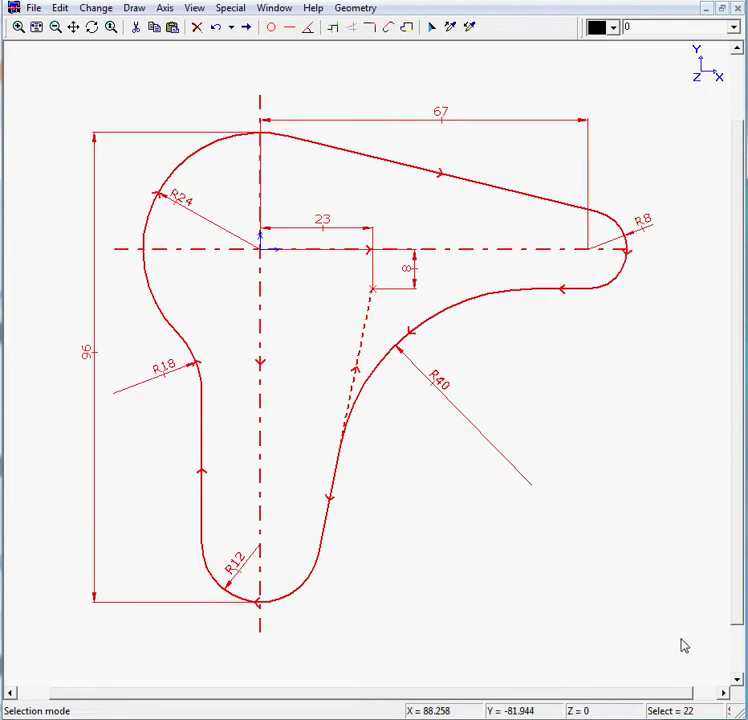
{"action": "left_click", "coordinate": [199, 29]}
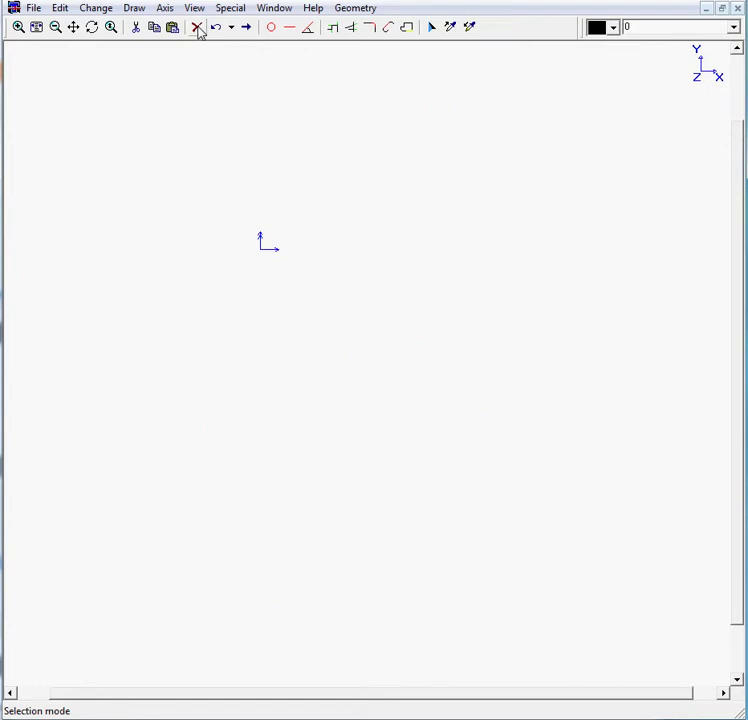
Step: Create an arc at the origin with radius 24, counter-clockwise, starting 90° and ending 202.5°
{"action": "left_click", "coordinate": [271, 31]}
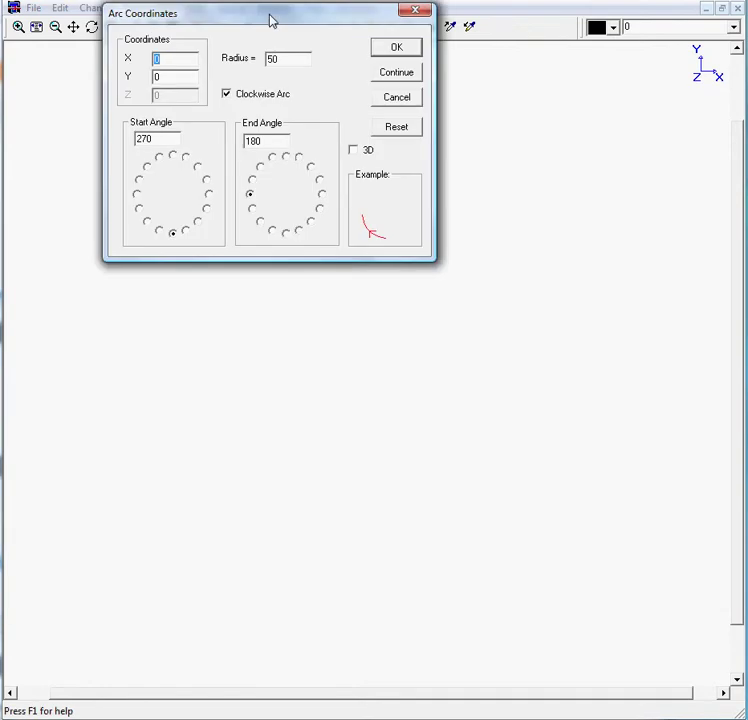
{"action": "left_click_drag", "start_coordinate": [272, 18], "coordinate": [268, 64]}
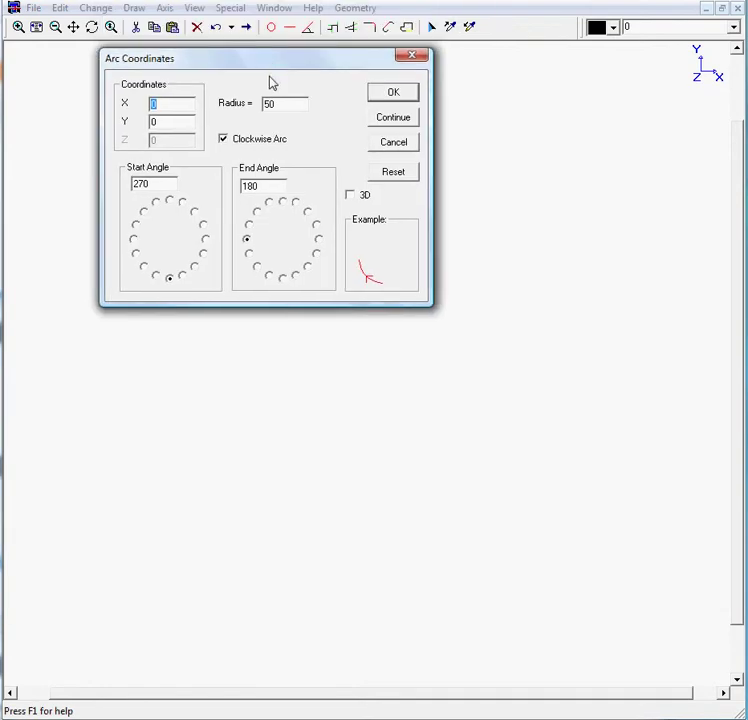
{"action": "left_click", "coordinate": [400, 174]}
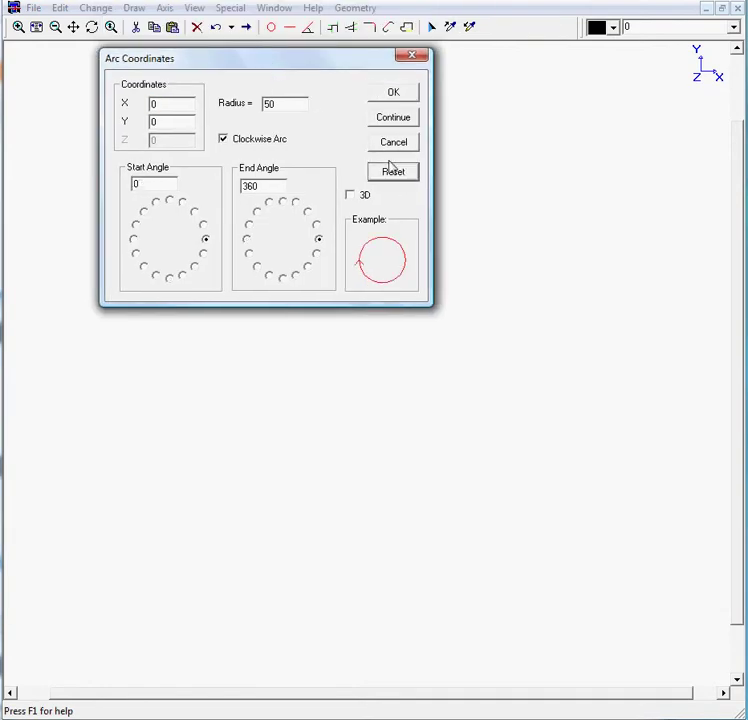
{"action": "double_click", "coordinate": [258, 102]}
{"action": "type", "text": "24"}
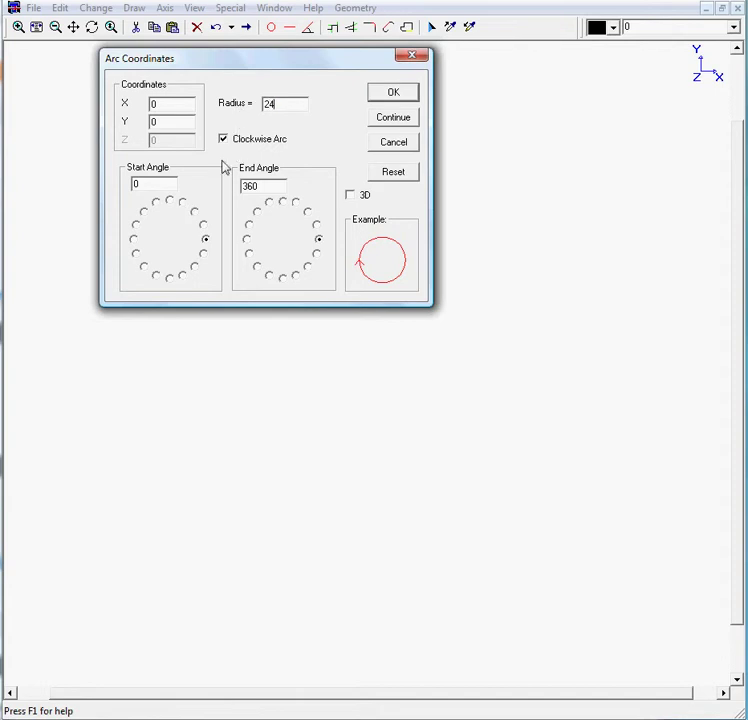
{"action": "left_click", "coordinate": [222, 140]}
{"action": "left_click", "coordinate": [170, 201]}
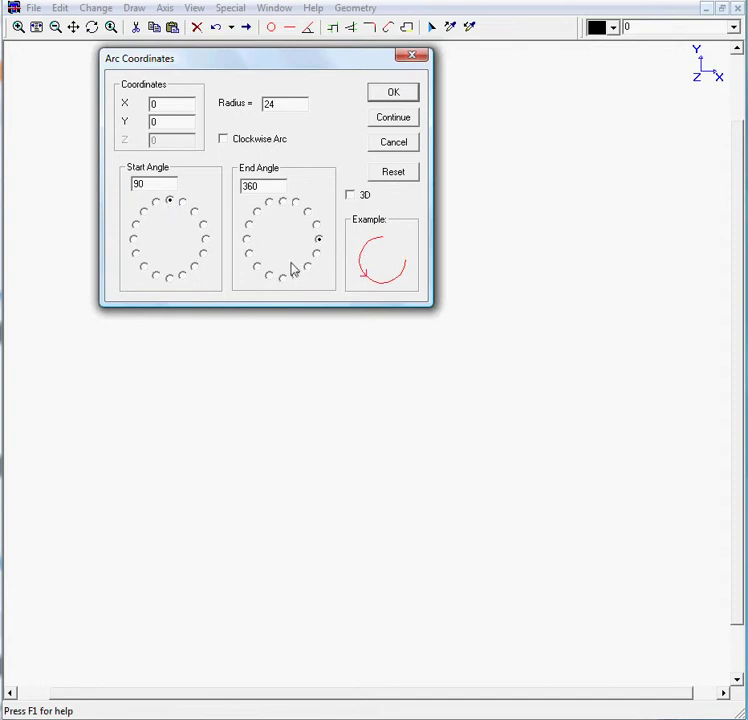
{"action": "left_click", "coordinate": [249, 254]}
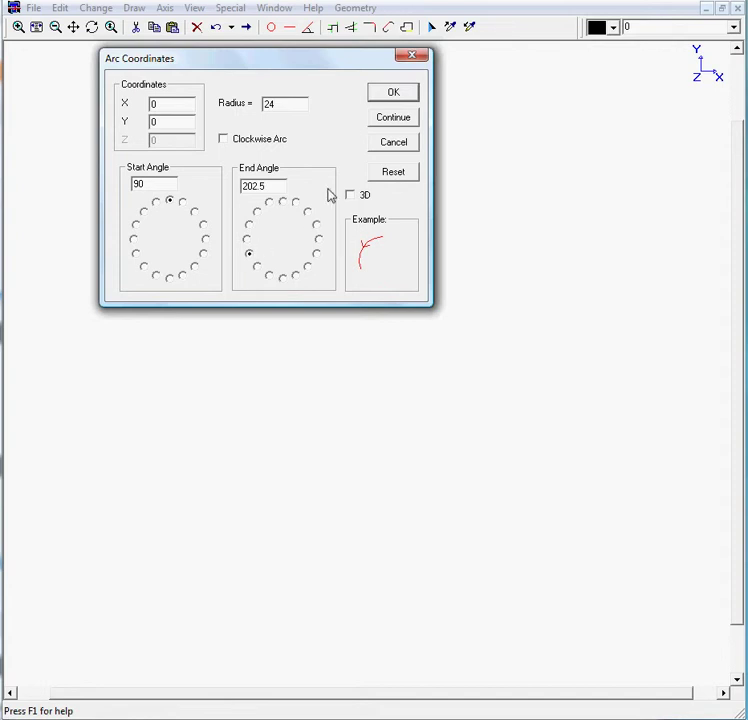
{"action": "left_click", "coordinate": [393, 93]}
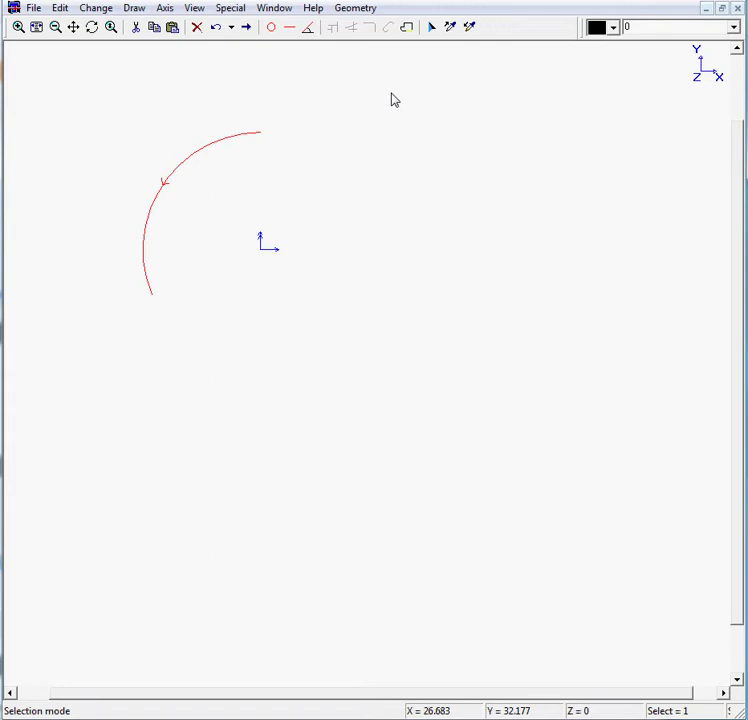
Step: Sketch a vertical line below the arc and align it at X = -12
{"action": "left_click", "coordinate": [293, 27]}
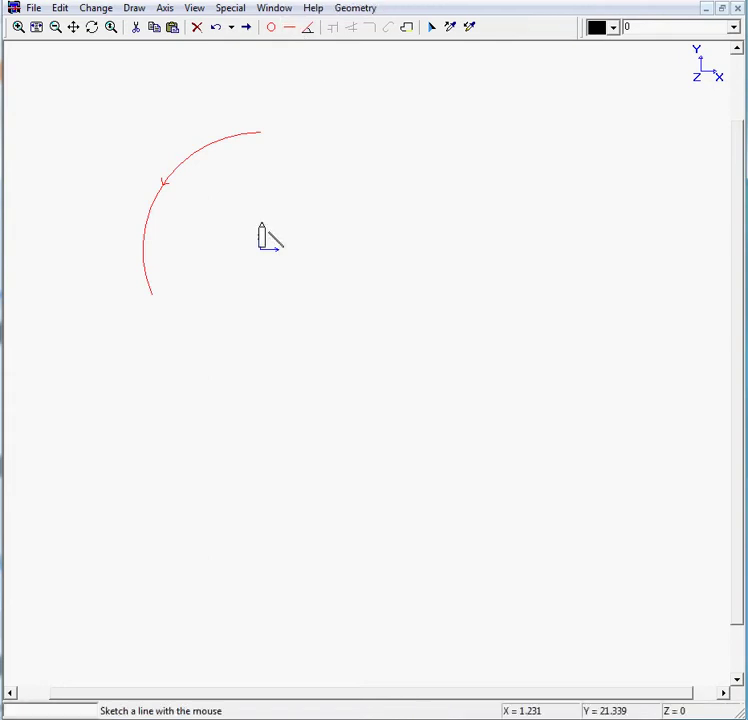
{"action": "mouse_move", "coordinate": [223, 351]}
{"action": "left_mouse_down"}
{"action": "mouse_move", "coordinate": [235, 415]}
{"action": "mouse_move", "coordinate": [213, 570]}
{"action": "mouse_move", "coordinate": [216, 606]}
{"action": "left_mouse_up"}
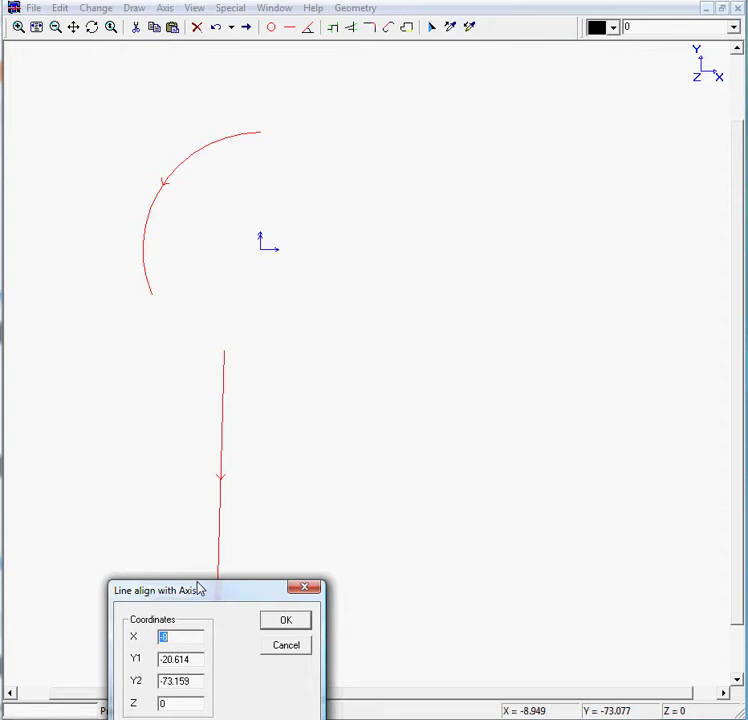
{"action": "type", "text": "-12"}
{"action": "left_click", "coordinate": [281, 620]}
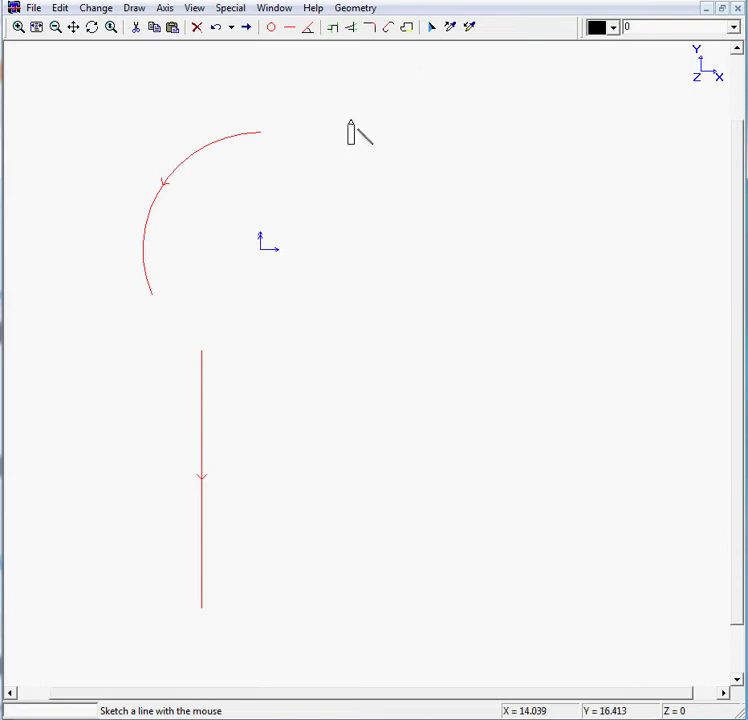
Step: Blend the arc and the vertical line with a radius 18 fillet
{"action": "left_click", "coordinate": [375, 28]}
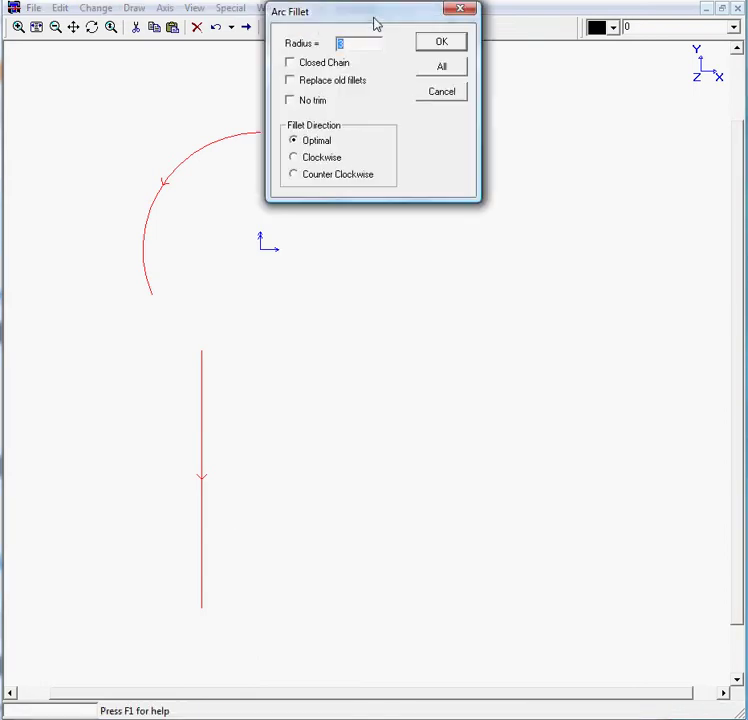
{"action": "left_click_drag", "start_coordinate": [375, 22], "coordinate": [389, 175]}
{"action": "type", "text": "18"}
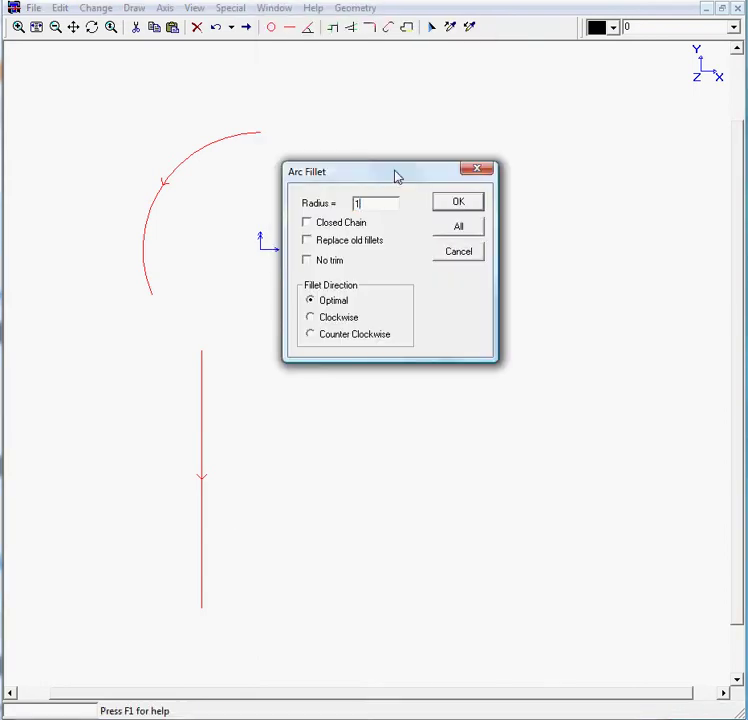
{"action": "left_click", "coordinate": [443, 201]}
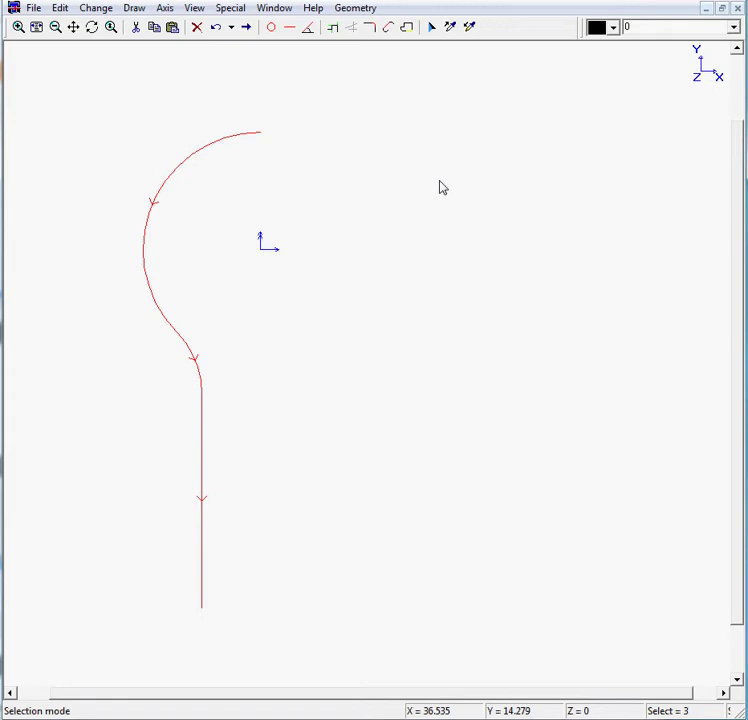
Step: Start a coordinate arc with its centre at X 0, Y -60
{"action": "left_click", "coordinate": [271, 28]}
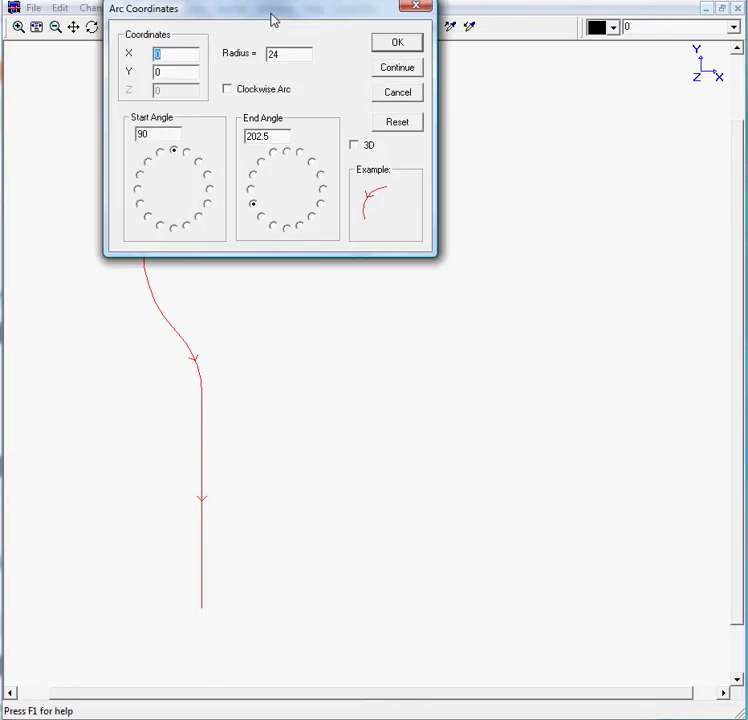
{"action": "left_click_drag", "start_coordinate": [271, 17], "coordinate": [481, 142]}
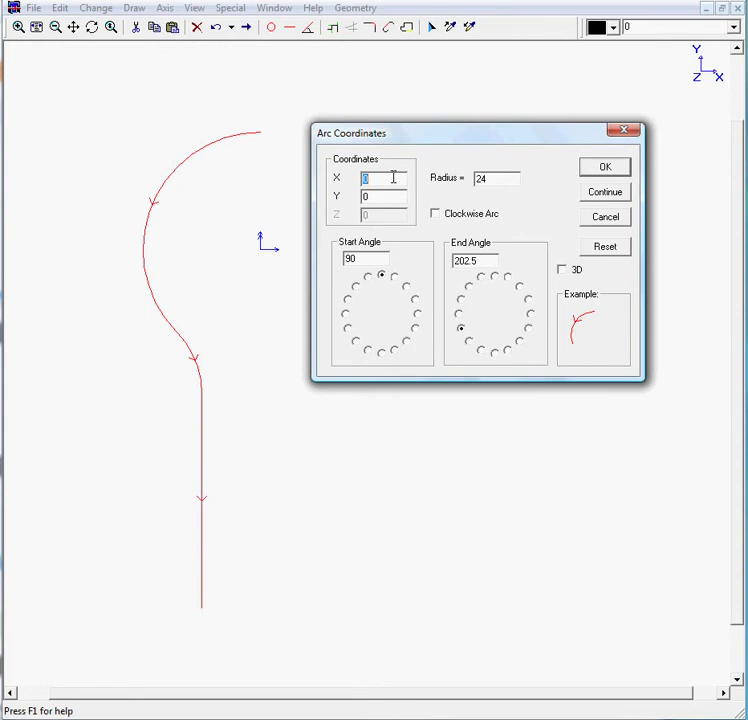
{"action": "type", "text": "+24"}
{"action": "type", "text": "-96"}
{"action": "type", "text": ".12"}
{"action": "key", "text": "Tab"}
{"action": "type", "text": "-60"}
{"action": "double_click", "coordinate": [385, 182]}
{"action": "type", "text": "0"}
Step: Give the arc radius 12, start angle 180° and end angle 337.5°, and create it
{"action": "left_click_drag", "start_coordinate": [478, 178], "coordinate": [424, 170]}
{"action": "type", "text": "12"}
{"action": "left_click", "coordinate": [345, 316]}
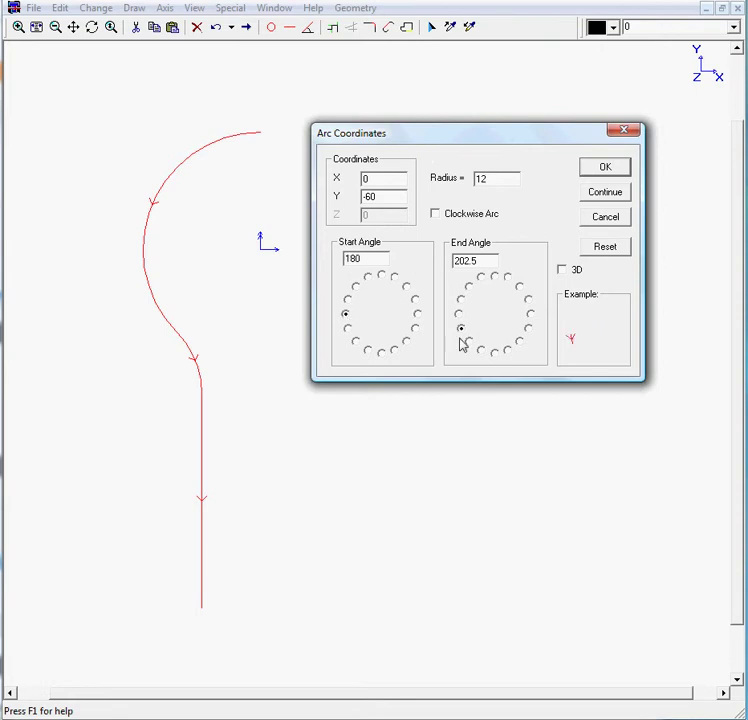
{"action": "left_click", "coordinate": [520, 342]}
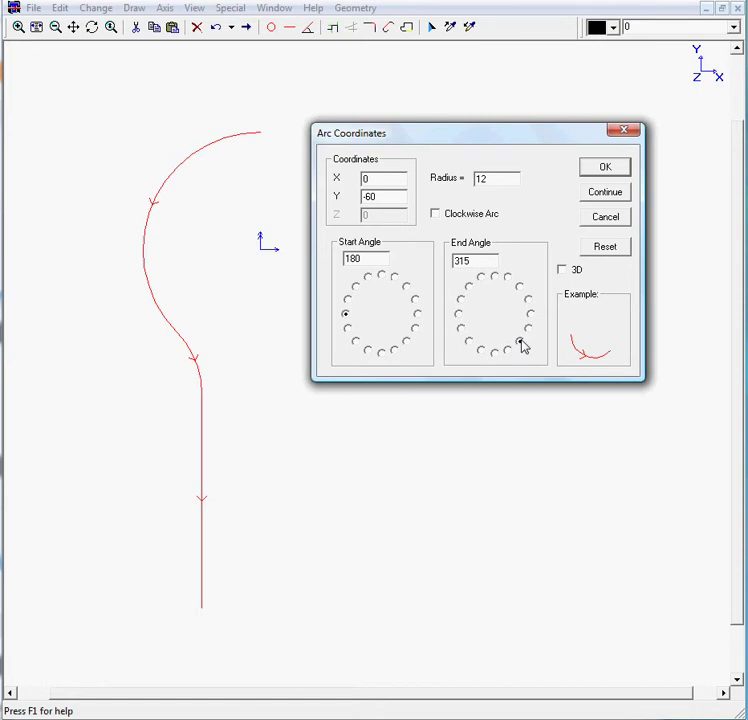
{"action": "left_click", "coordinate": [528, 329]}
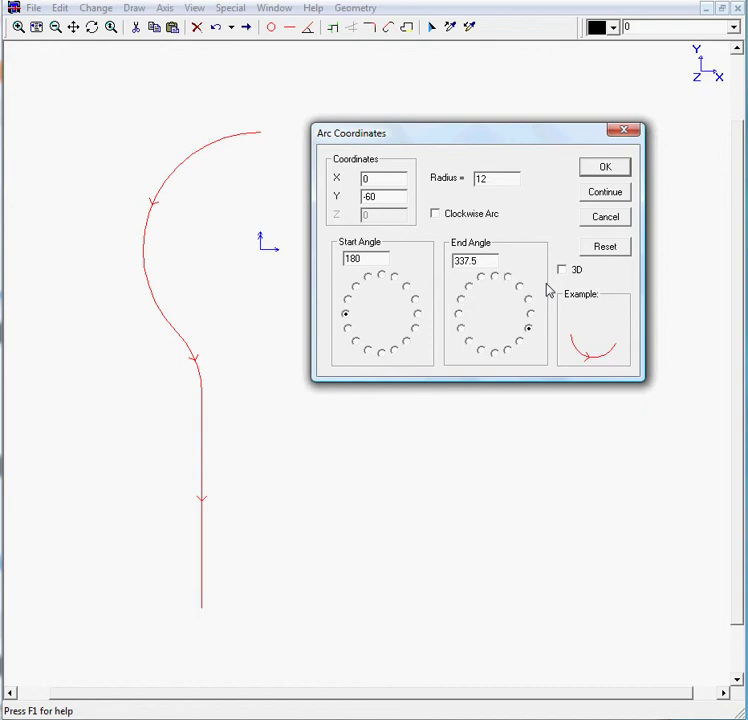
{"action": "left_click", "coordinate": [596, 176]}
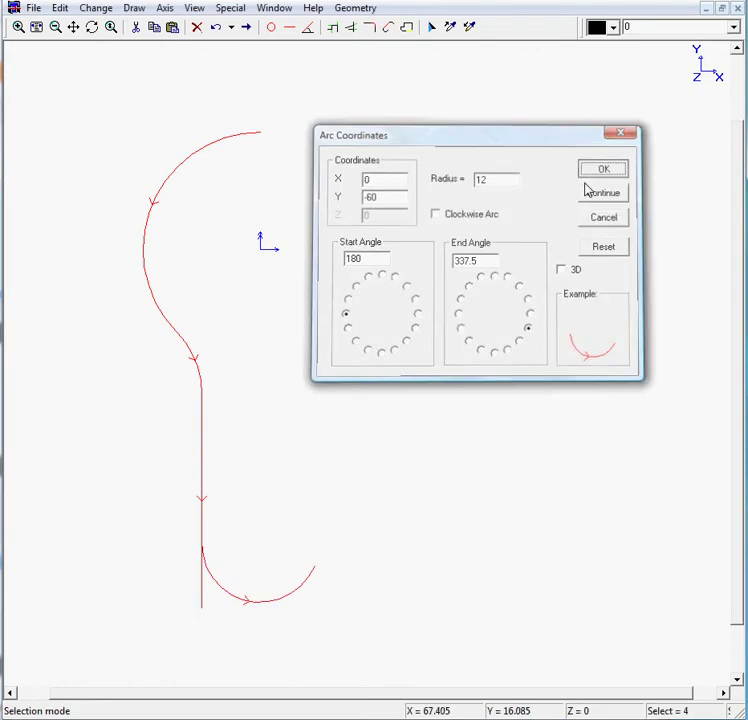
Step: Trim the vertical line so it ends at the R12 arc
{"action": "left_click", "coordinate": [335, 28]}
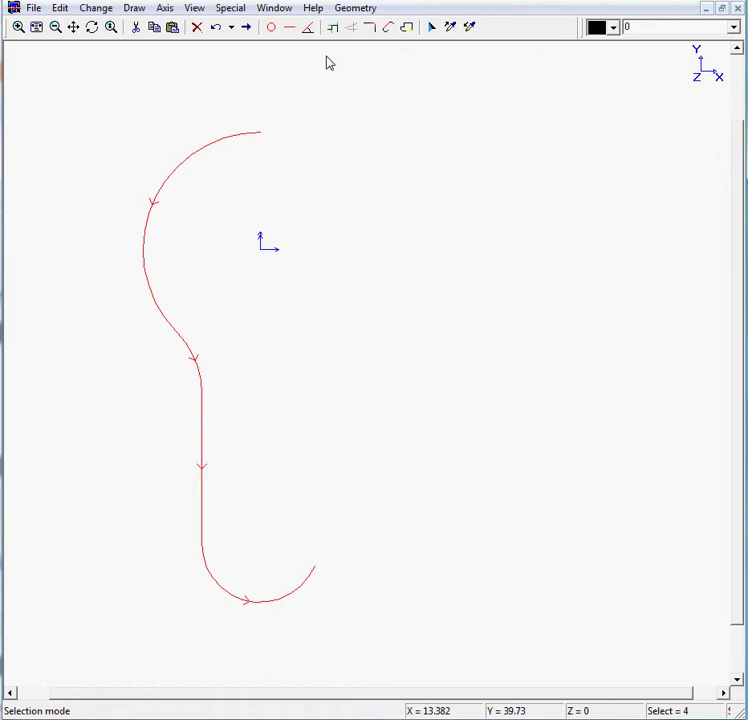
Step: Place a point by coordinates at X 23, Y -8
{"action": "left_click", "coordinate": [137, 10]}
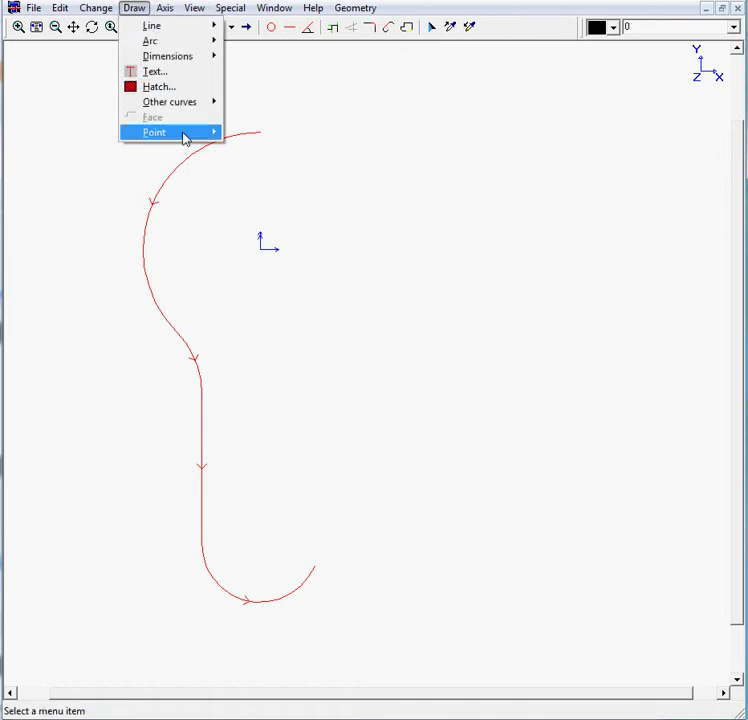
{"action": "mouse_move", "coordinate": [184, 137]}
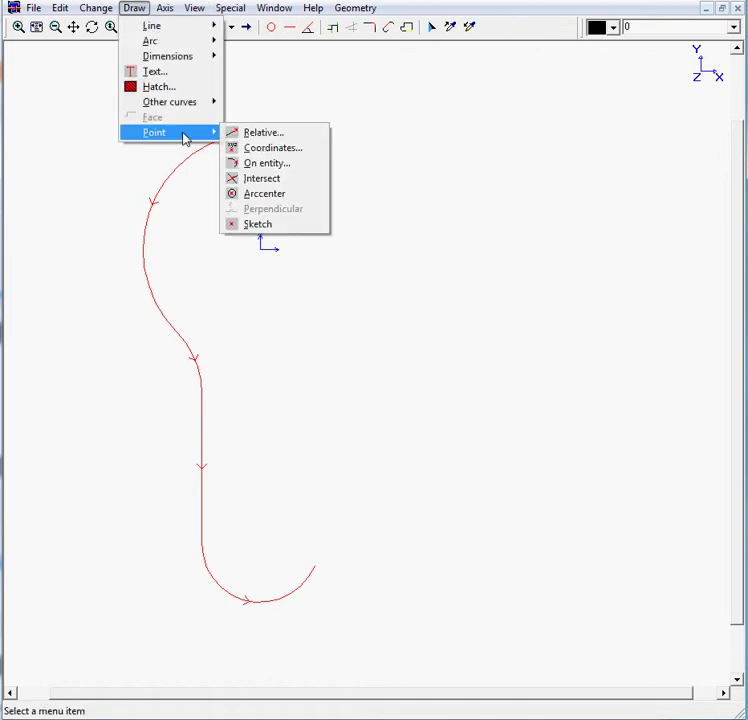
{"action": "left_click", "coordinate": [262, 148]}
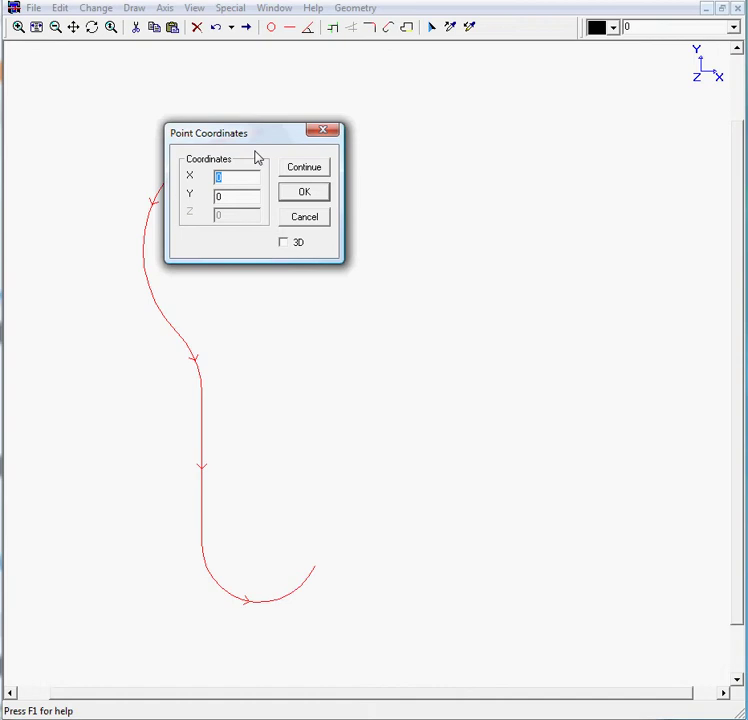
{"action": "type", "text": "23"}
{"action": "double_click", "coordinate": [224, 195]}
{"action": "type", "text": "-8"}
{"action": "left_click", "coordinate": [301, 193]}
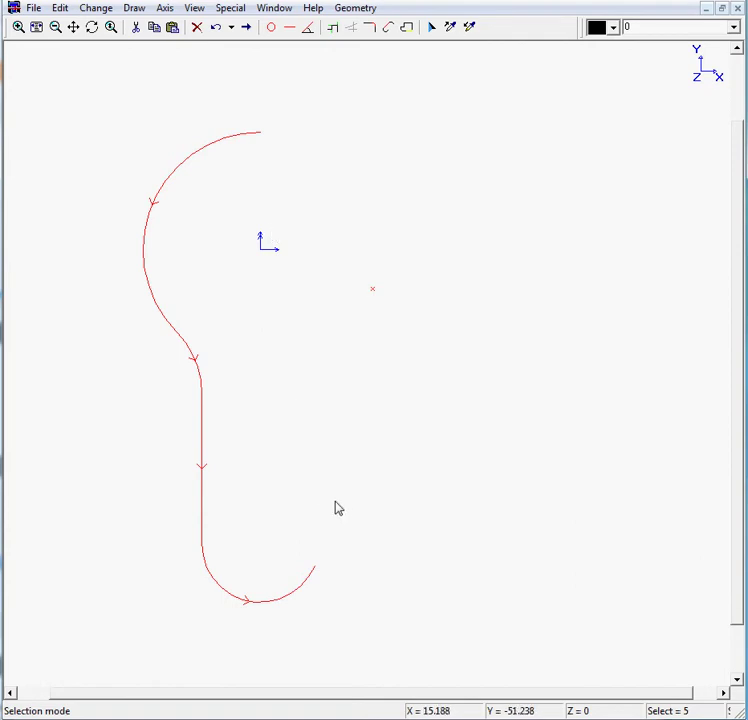
Step: Draw a line tangent to the R12 arc up to the point, then sketch a rough horizontal line rightward
{"action": "left_click", "coordinate": [389, 30]}
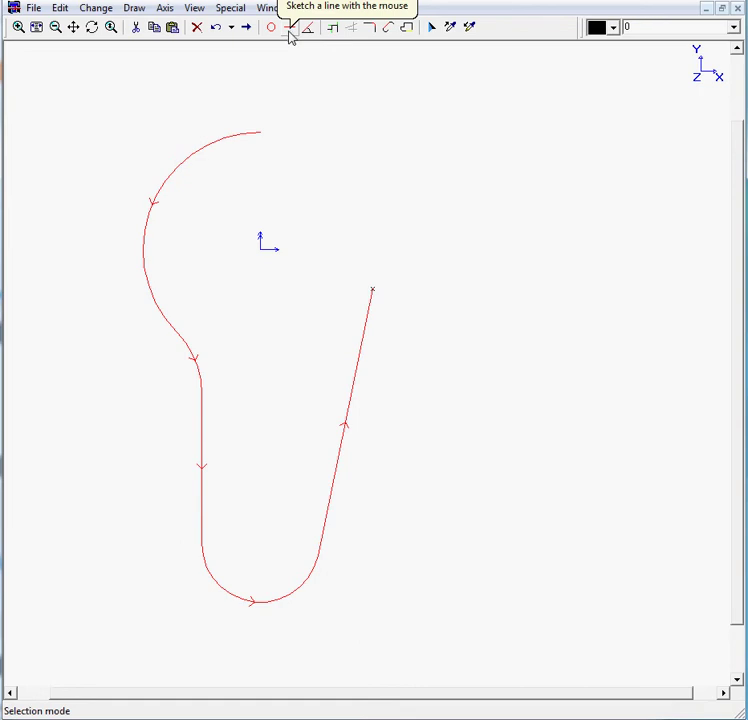
{"action": "left_click", "coordinate": [290, 28]}
{"action": "left_click", "coordinate": [348, 254]}
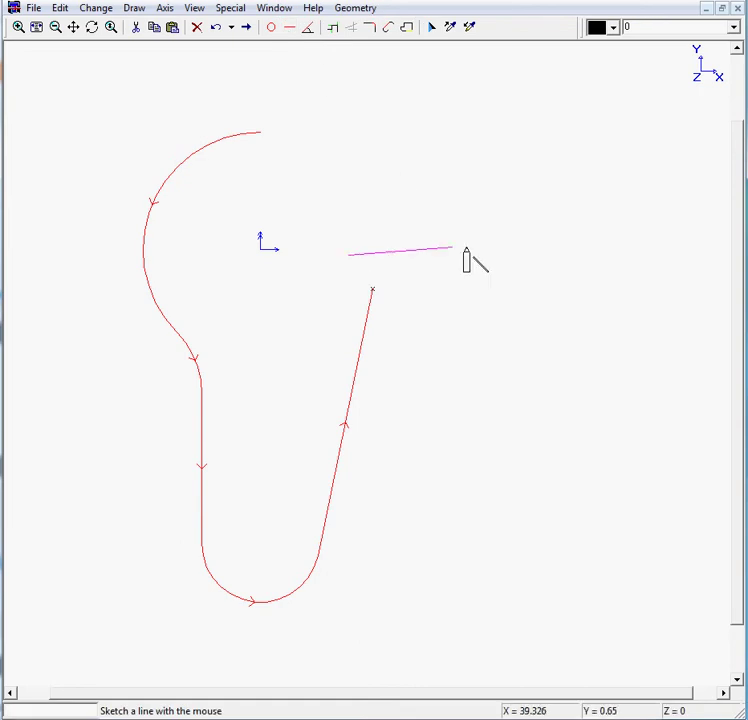
{"action": "left_click", "coordinate": [703, 258]}
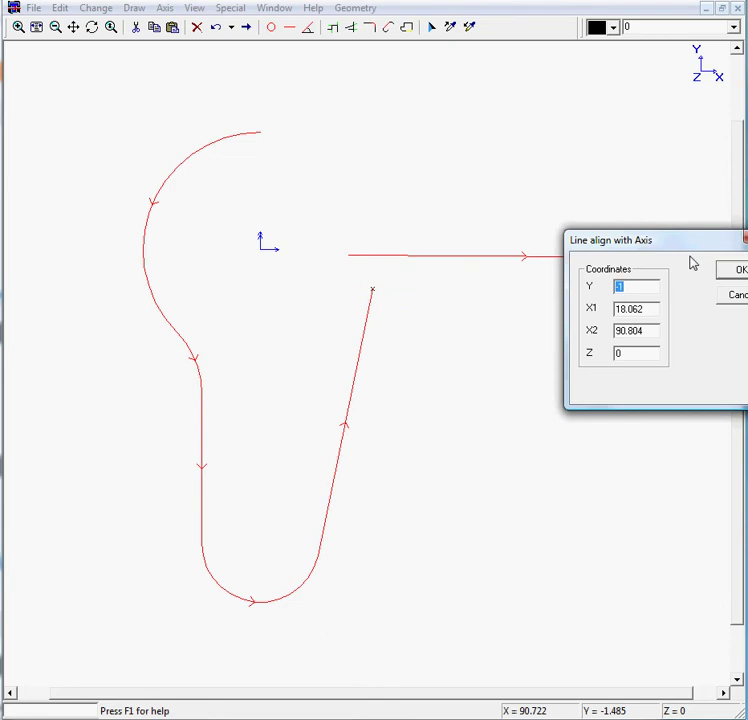
Step: Align the horizontal line at Y = -8
{"action": "left_click_drag", "start_coordinate": [674, 239], "coordinate": [490, 358]}
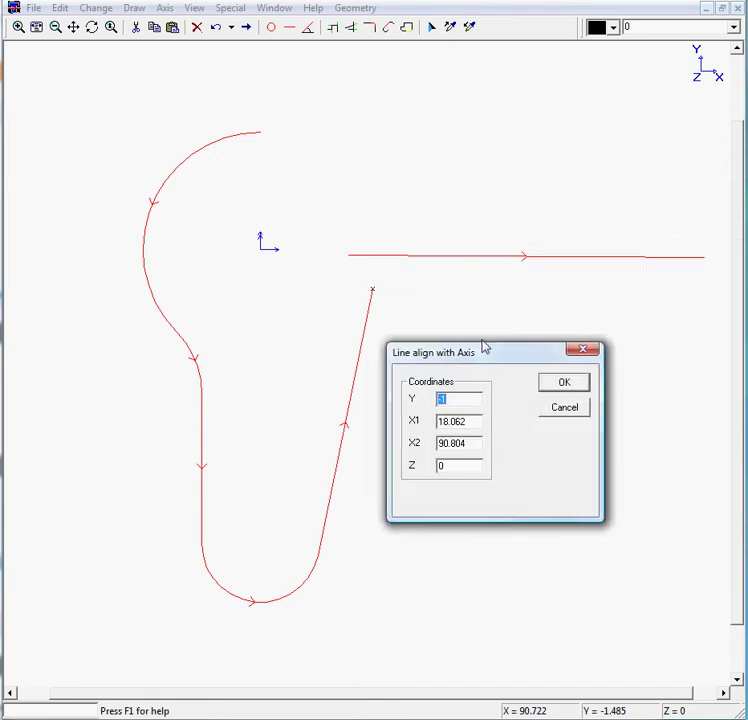
{"action": "type", "text": "-8"}
{"action": "left_click", "coordinate": [562, 382]}
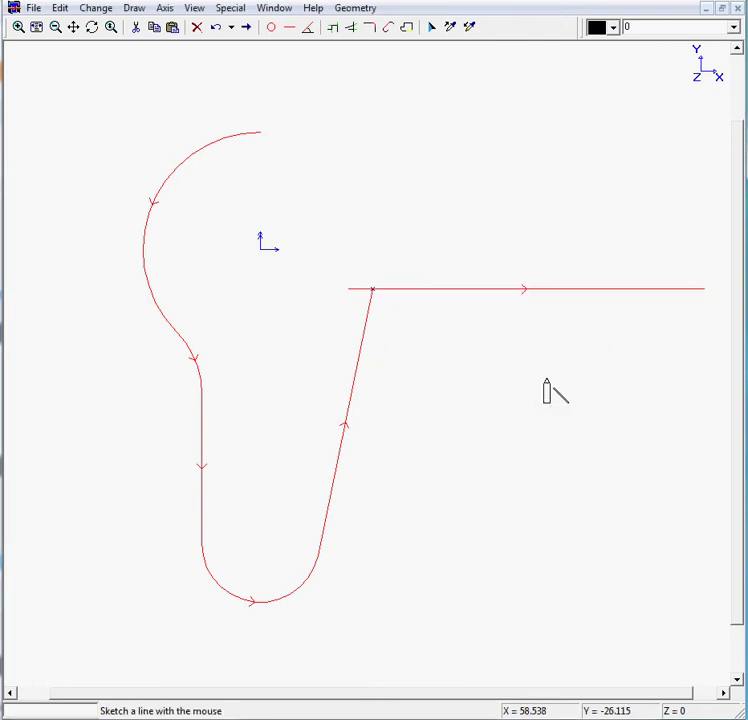
Step: Round the corner between the slanted and horizontal lines with a radius 40 fillet
{"action": "left_click", "coordinate": [373, 32]}
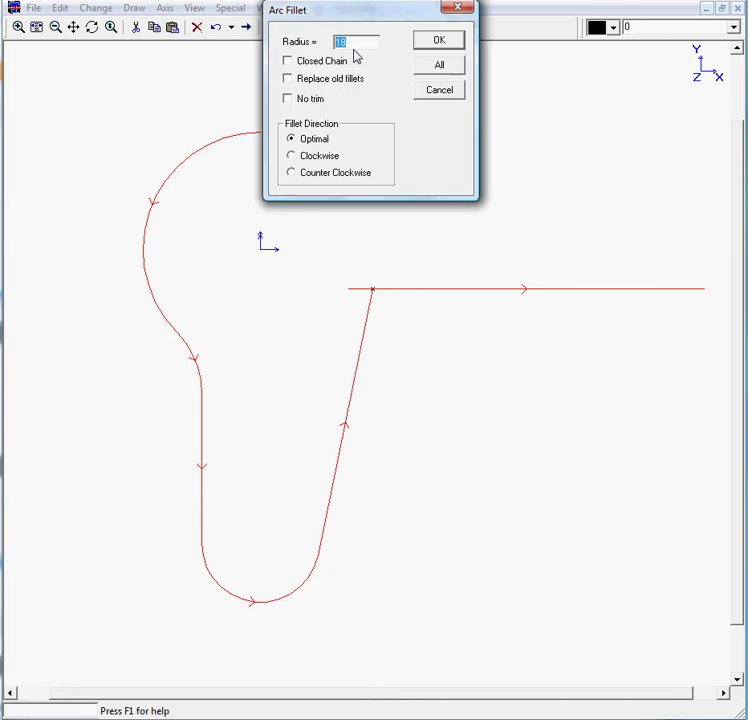
{"action": "type", "text": "40"}
{"action": "key", "text": "Return"}
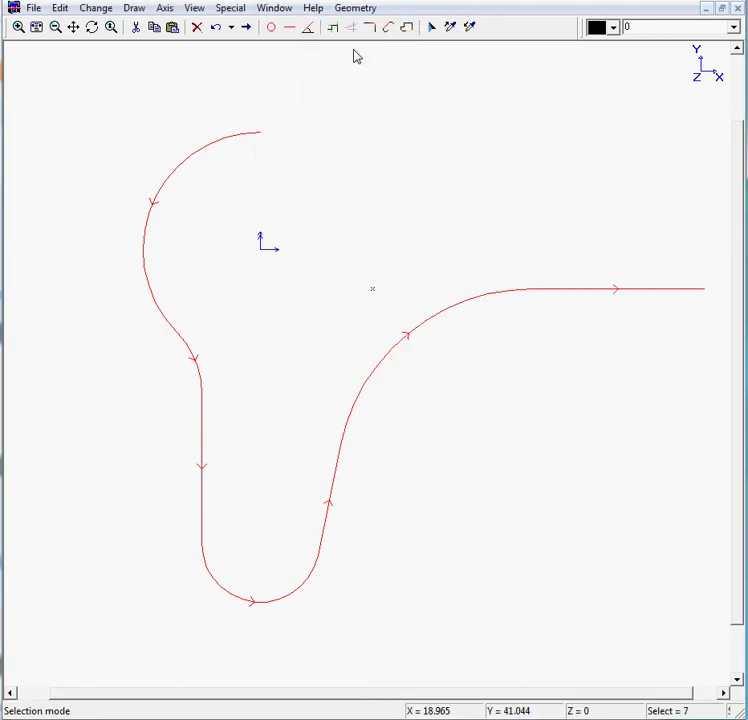
{"action": "left_click", "coordinate": [73, 27]}
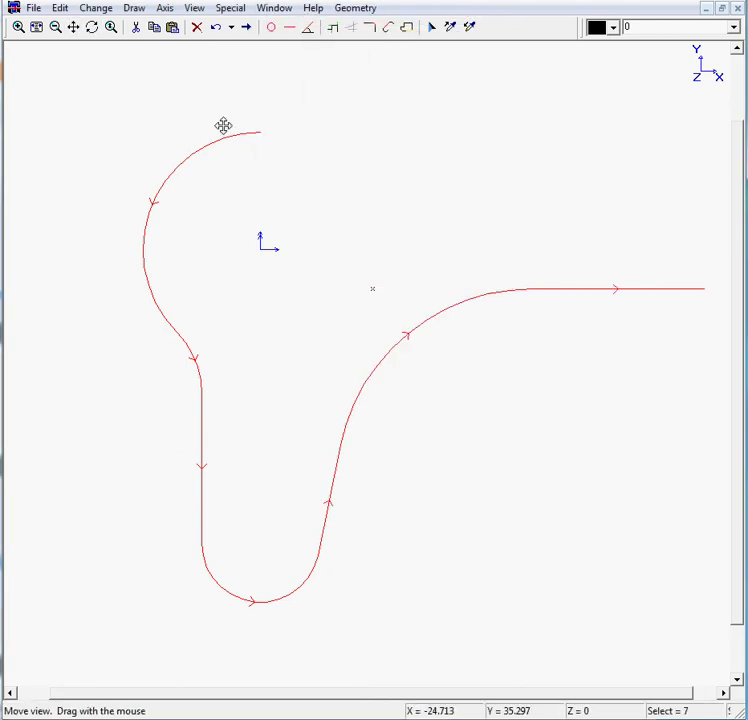
{"action": "left_click_drag", "start_coordinate": [331, 199], "coordinate": [257, 230]}
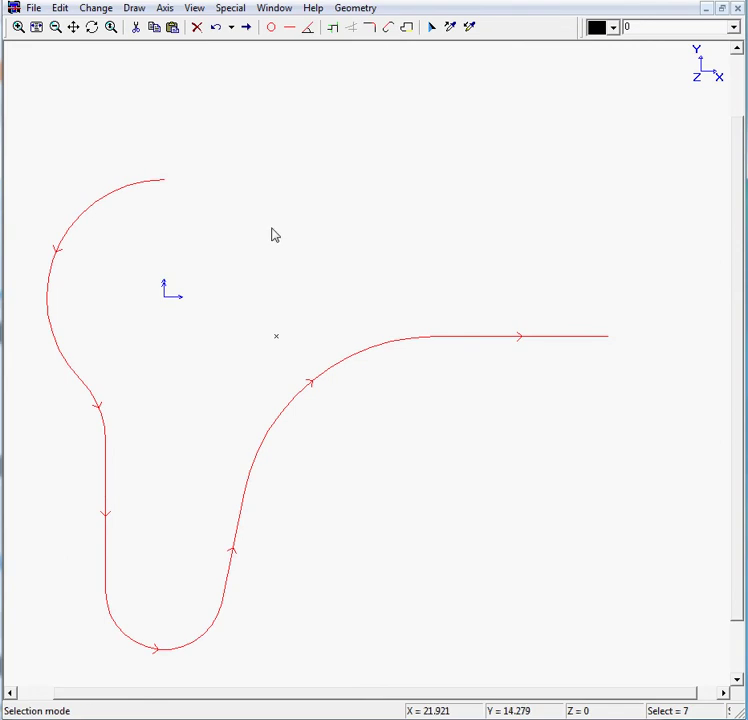
Step: Create a radius 8 arc centred at (67, 0), sweeping from 270° to 67.5°
{"action": "left_click", "coordinate": [270, 27]}
{"action": "left_click", "coordinate": [398, 131]}
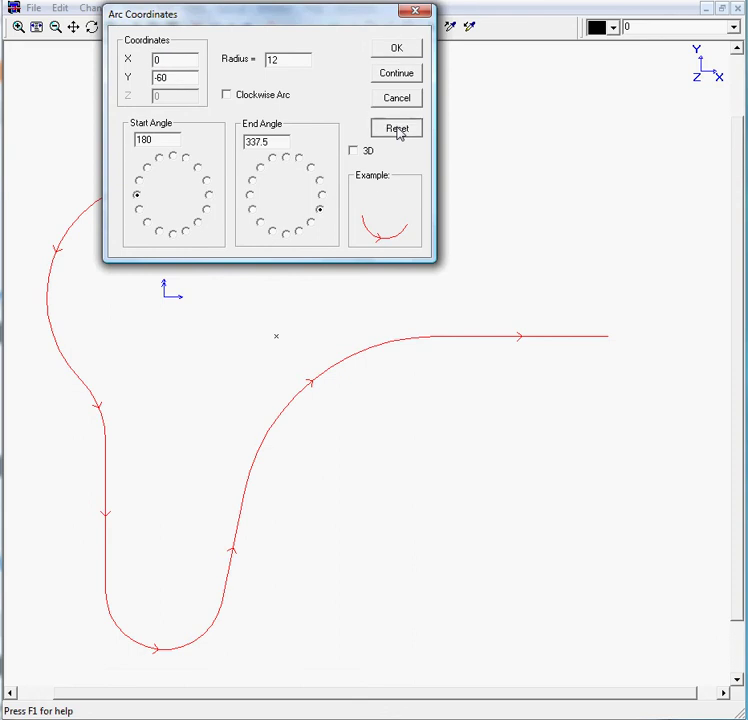
{"action": "double_click", "coordinate": [175, 59]}
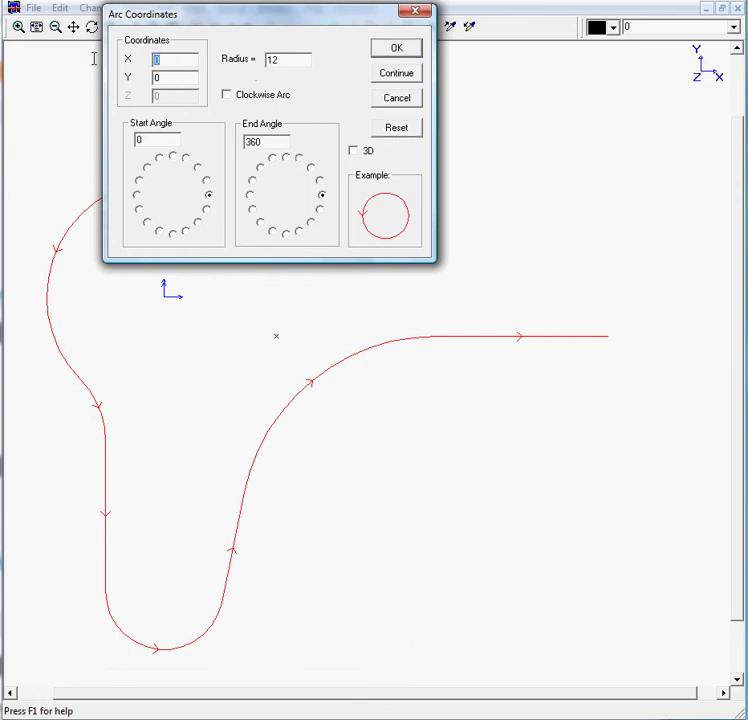
{"action": "type", "text": "67"}
{"action": "double_click", "coordinate": [282, 60]}
{"action": "type", "text": "8"}
{"action": "left_click", "coordinate": [172, 234]}
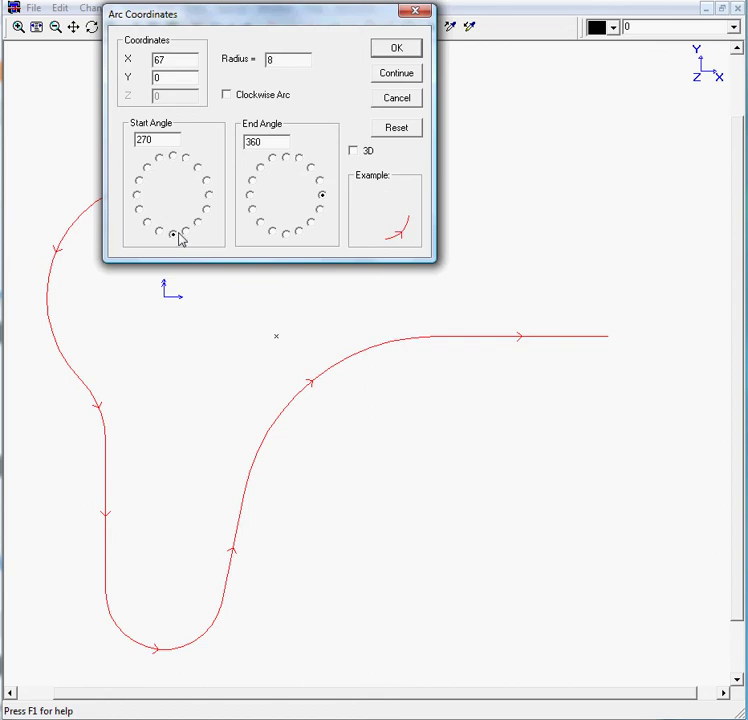
{"action": "left_click", "coordinate": [298, 159]}
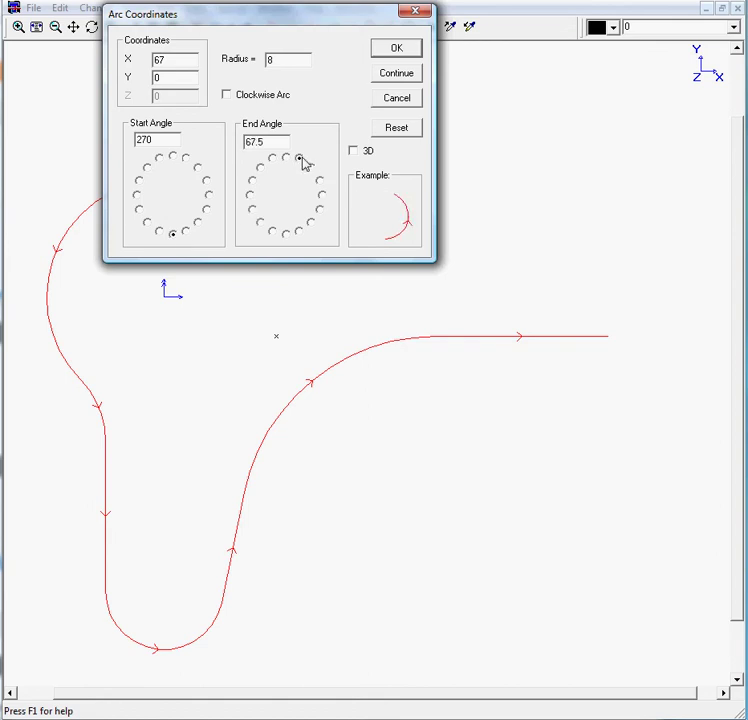
{"action": "left_click", "coordinate": [396, 50]}
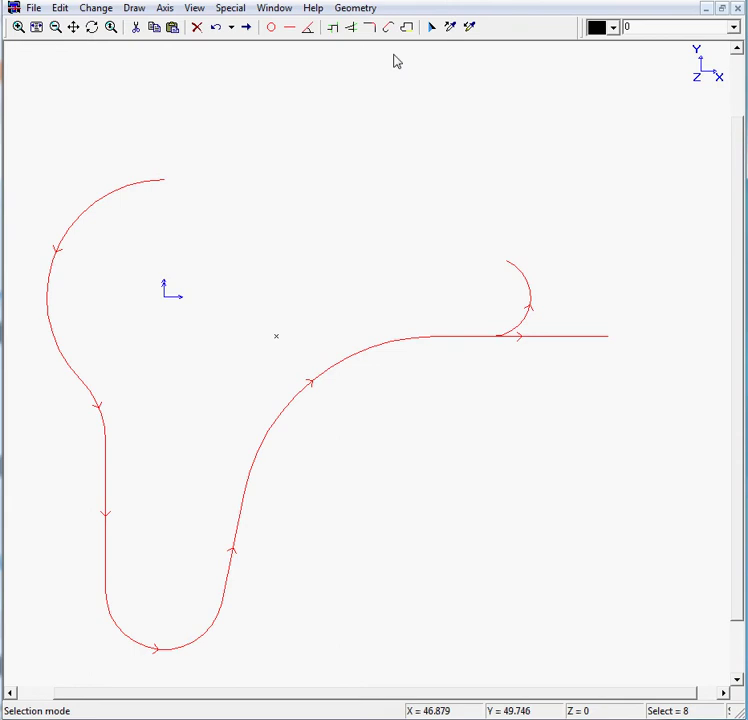
Step: Trim the horizontal line and R8 arc into one chain and turn on closed-chain mode
{"action": "left_click", "coordinate": [335, 32]}
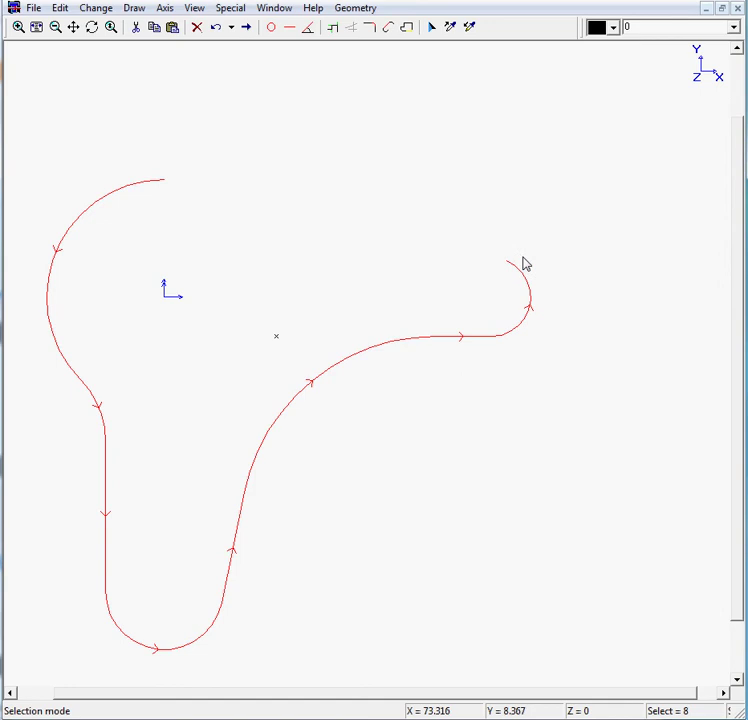
{"action": "mouse_move", "coordinate": [148, 184]}
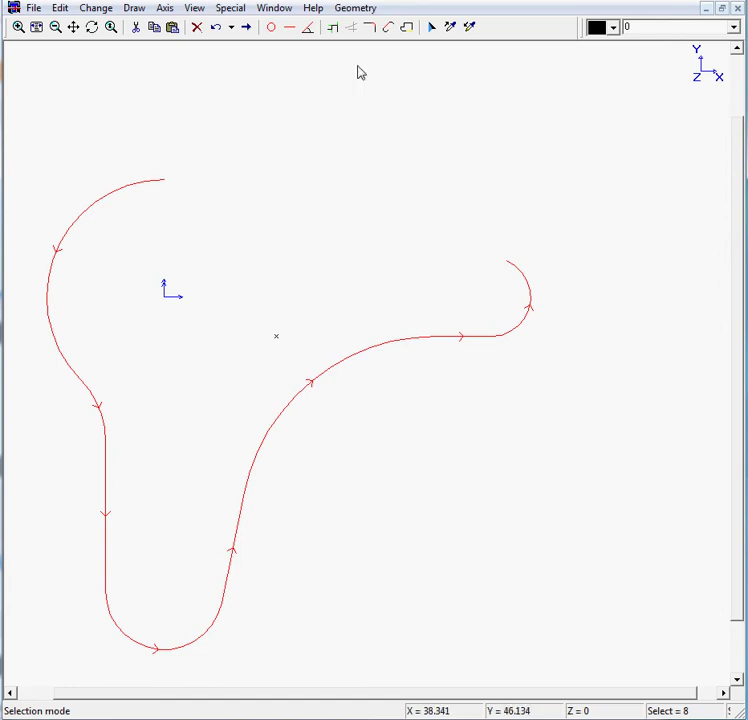
{"action": "left_click", "coordinate": [409, 30]}
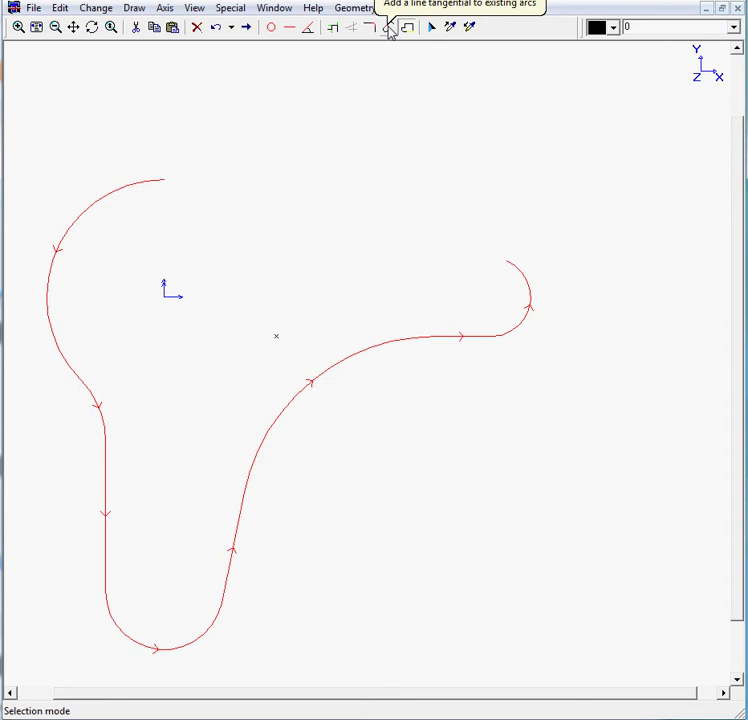
Step: Join the R24 and R8 arcs with a tangent line and delete the stray reference point
{"action": "left_click", "coordinate": [390, 30]}
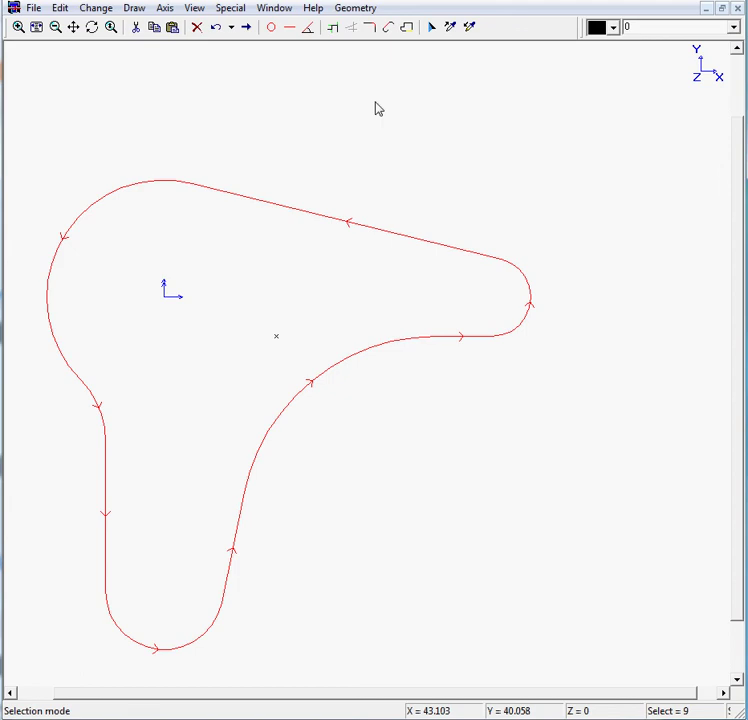
{"action": "left_click", "coordinate": [346, 112]}
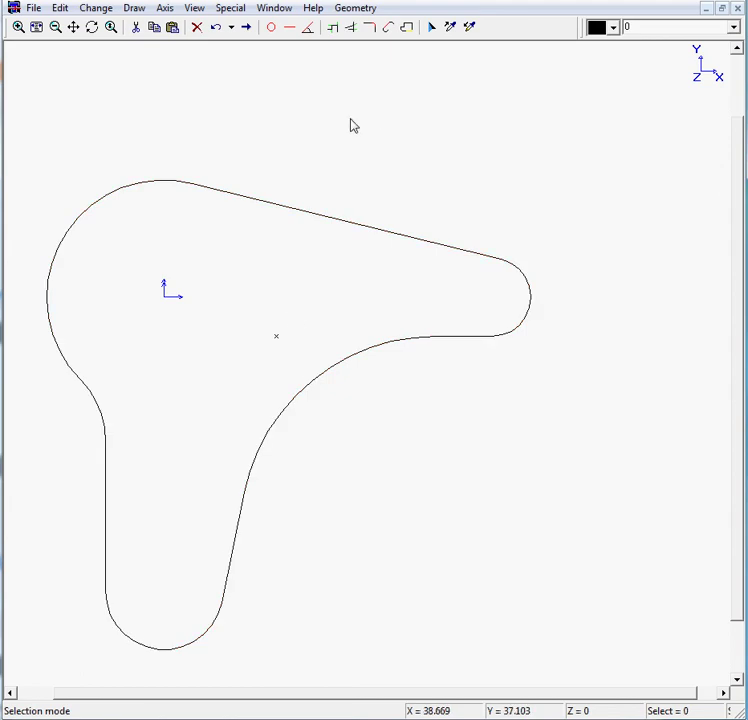
{"action": "left_click", "coordinate": [276, 336]}
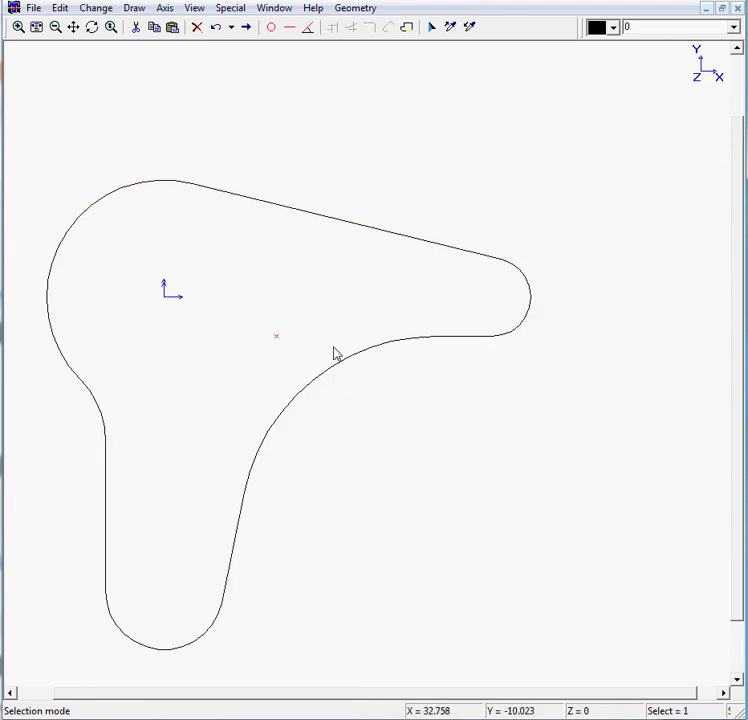
{"action": "left_click", "coordinate": [198, 28]}
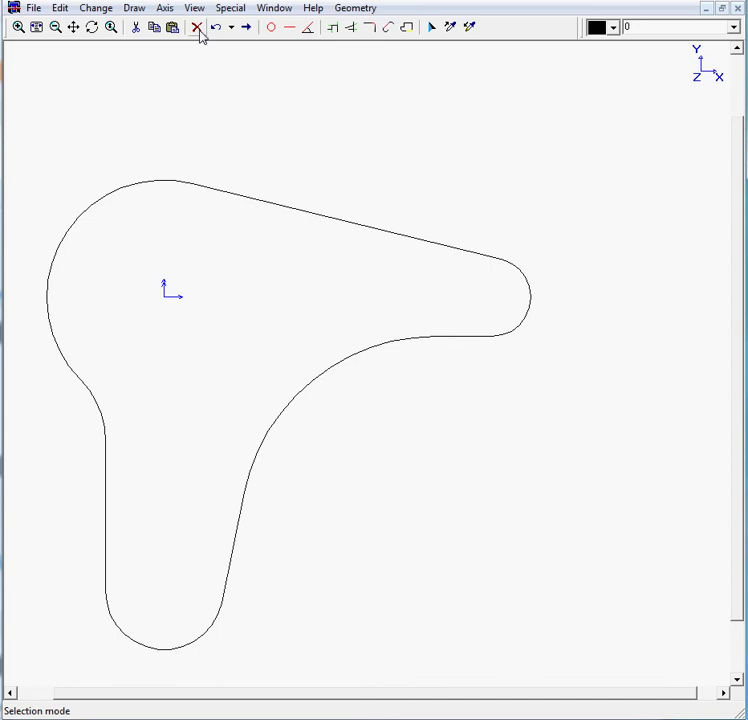
{"action": "left_click", "coordinate": [37, 28]}
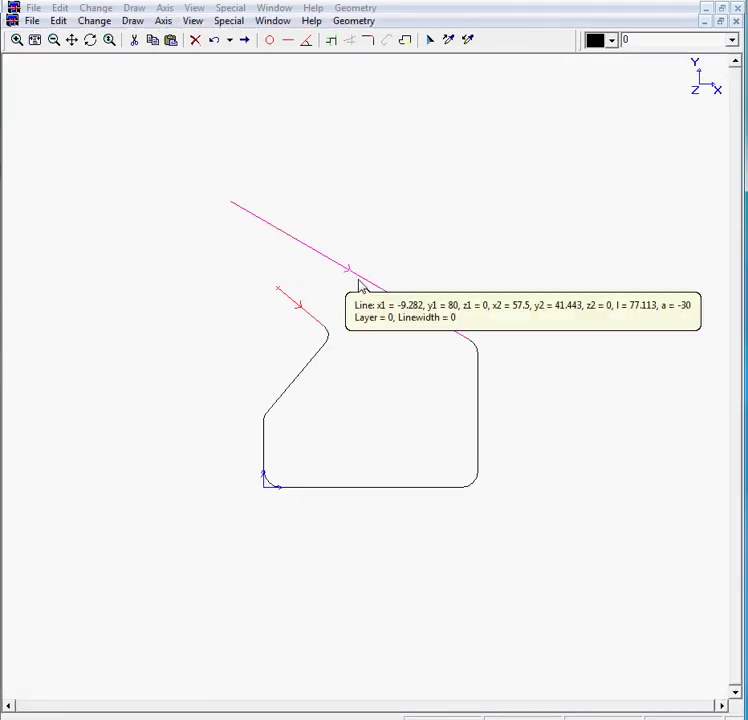
Step: In the second profile drawing, bring up the Arc construction options from the Draw menu
{"action": "left_click", "coordinate": [133, 21]}
{"action": "mouse_move", "coordinate": [133, 58]}
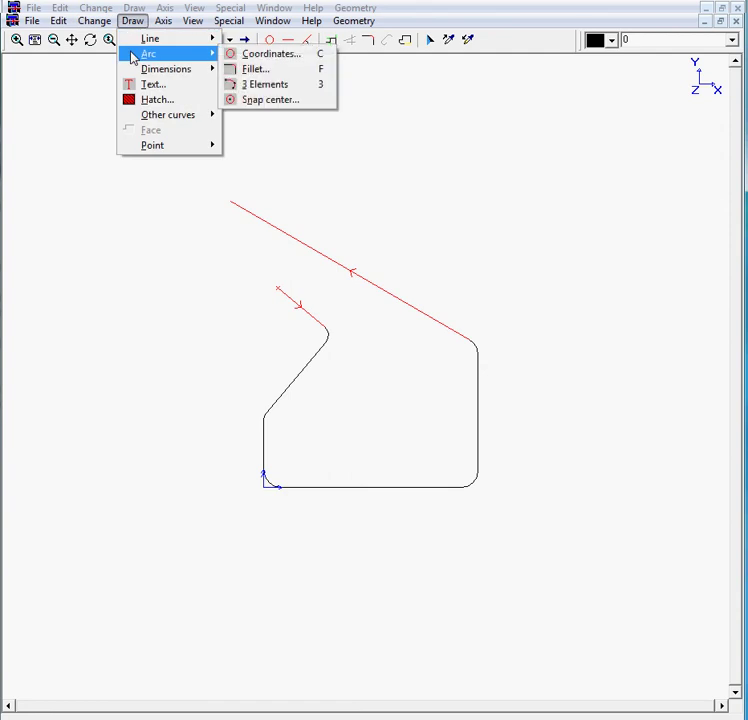
Step: Draw a 3 Elements arc tangent to the -30° slanted line and the short red segment
{"action": "left_click", "coordinate": [237, 85]}
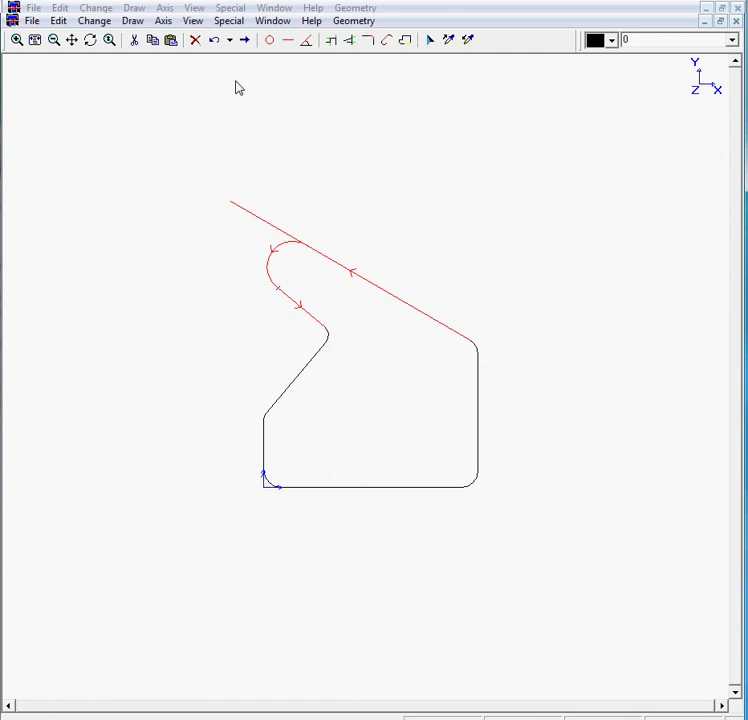
{"action": "mouse_move", "coordinate": [272, 294]}
Step: Trim the -30° line's overhang past the capping arc and delete the leftover upper-left piece
{"action": "left_click", "coordinate": [333, 44]}
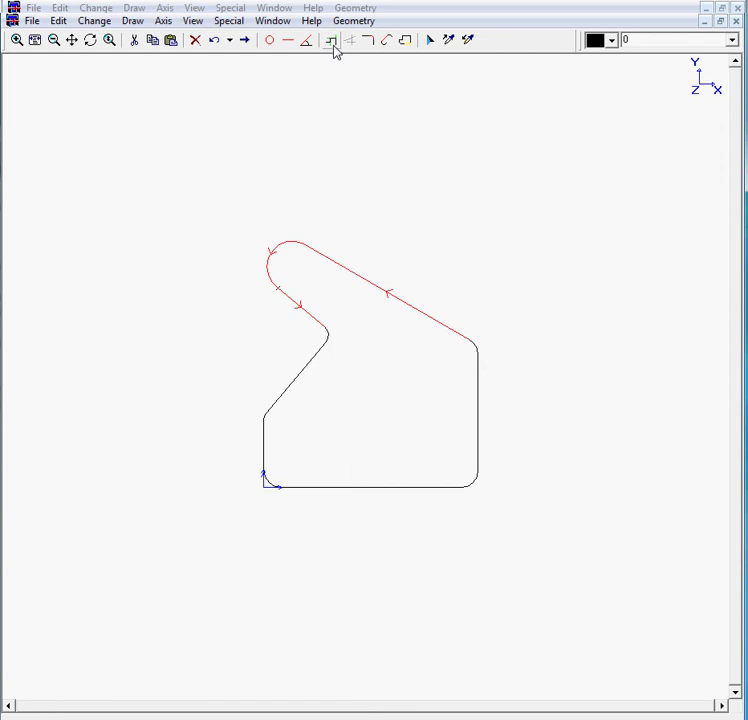
{"action": "left_click", "coordinate": [35, 41]}
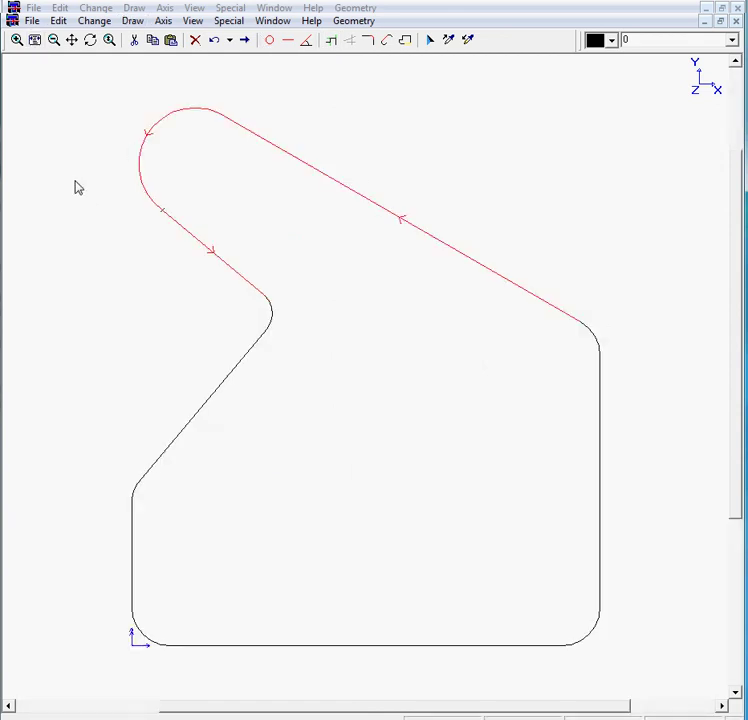
{"action": "key", "text": "Escape"}
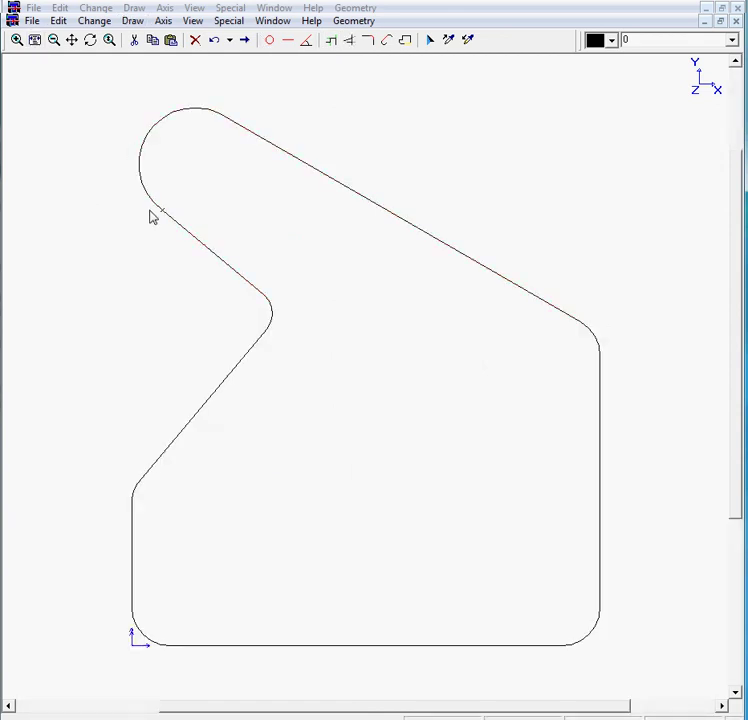
{"action": "left_click", "coordinate": [199, 43]}
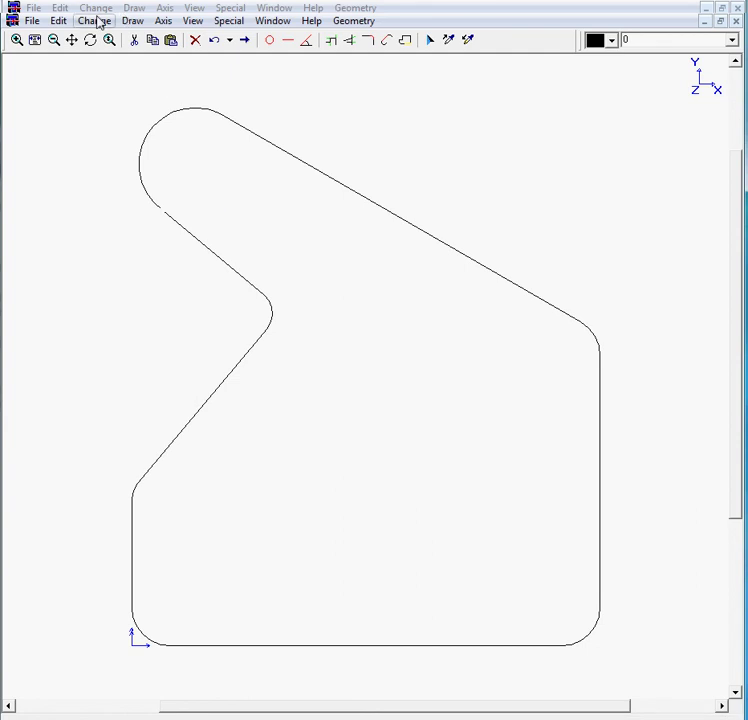
Step: Redraw the display and check the top-left arc's data on the closed profile
{"action": "left_click", "coordinate": [192, 20]}
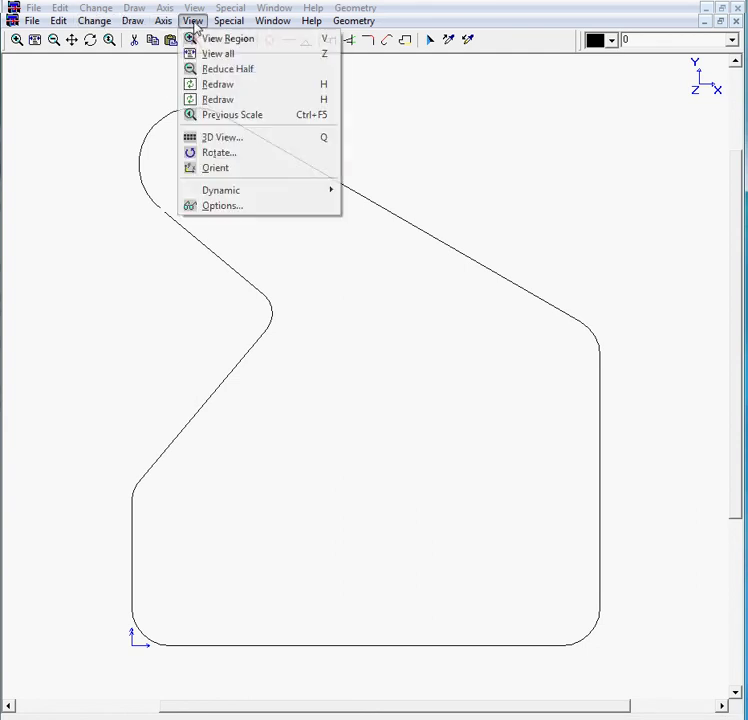
{"action": "left_click", "coordinate": [218, 88]}
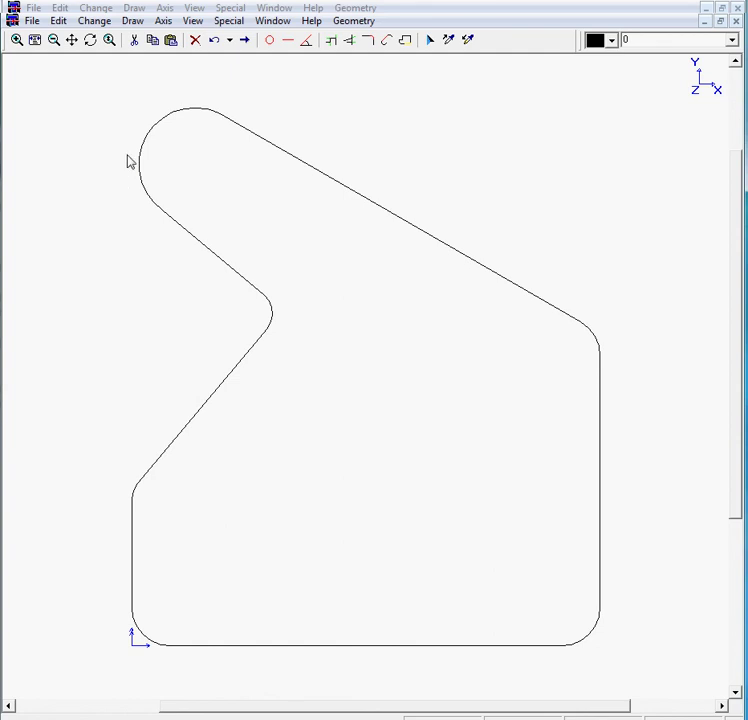
{"action": "mouse_move", "coordinate": [147, 138]}
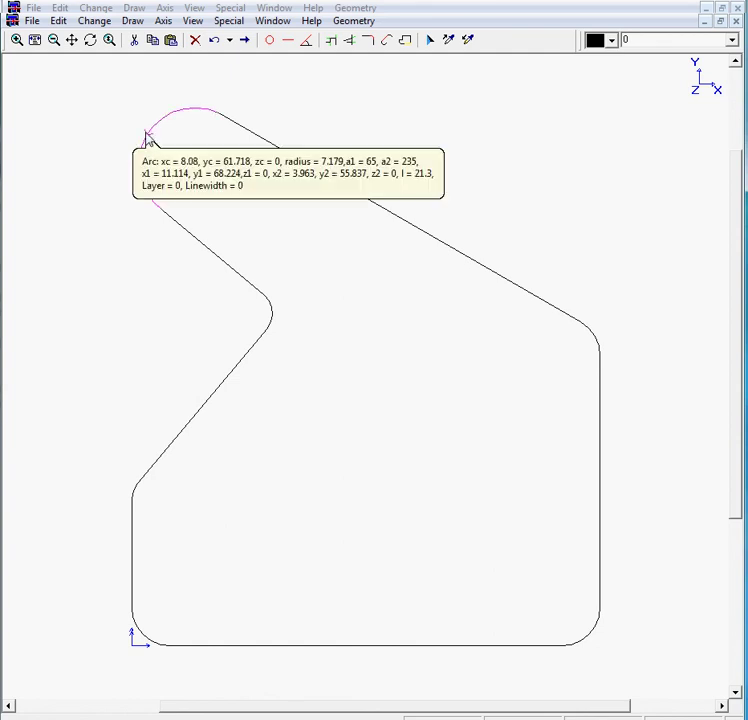